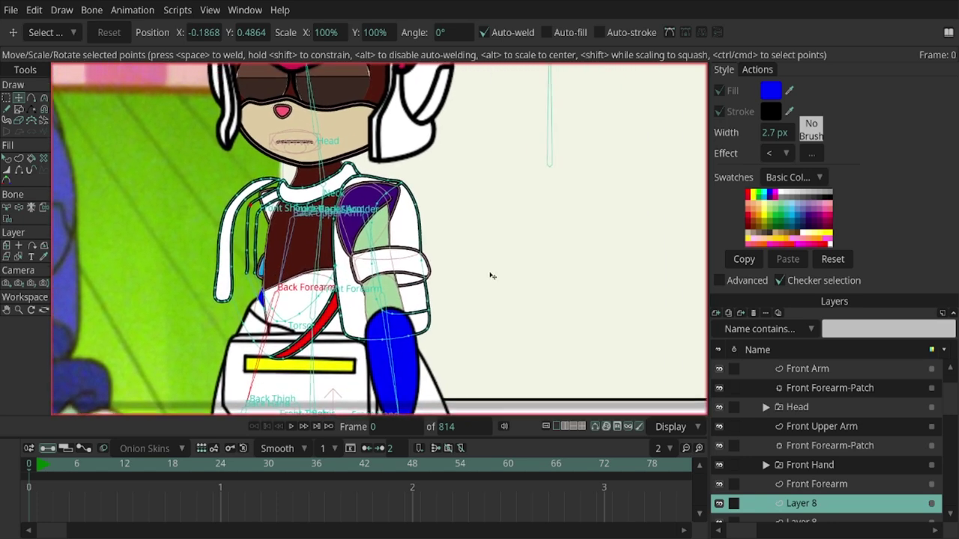
Step: Frame the torso, shoulders and hanging hair strands, and clear the point selection
{"action": "left_click_drag", "start_coordinate": [362, 330], "coordinate": [394, 321]}
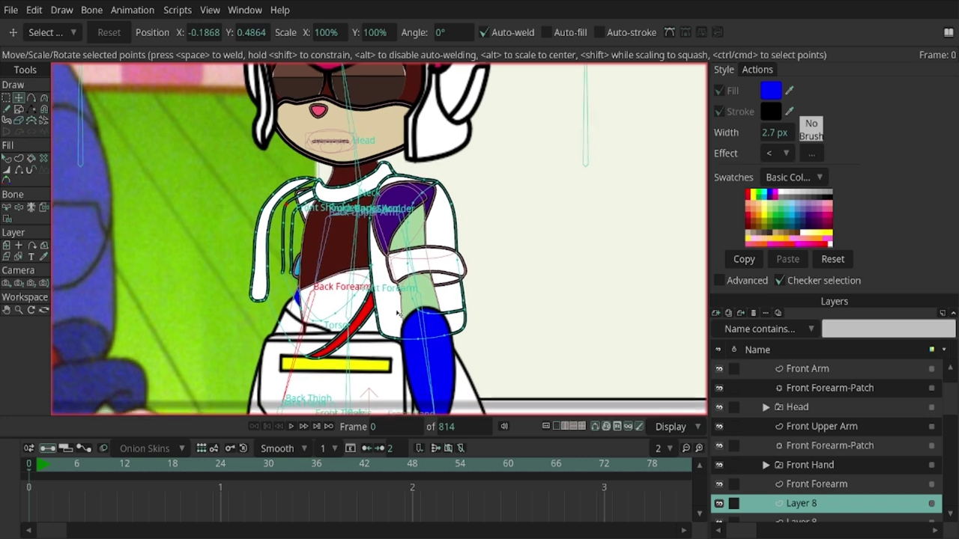
{"action": "left_click_drag", "start_coordinate": [394, 321], "coordinate": [400, 309]}
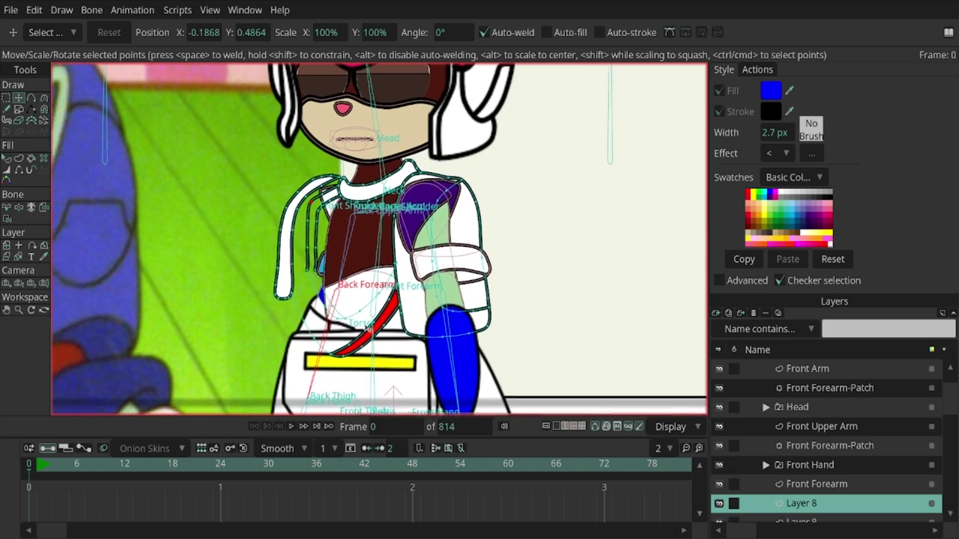
{"action": "left_click_drag", "start_coordinate": [341, 328], "coordinate": [408, 311]}
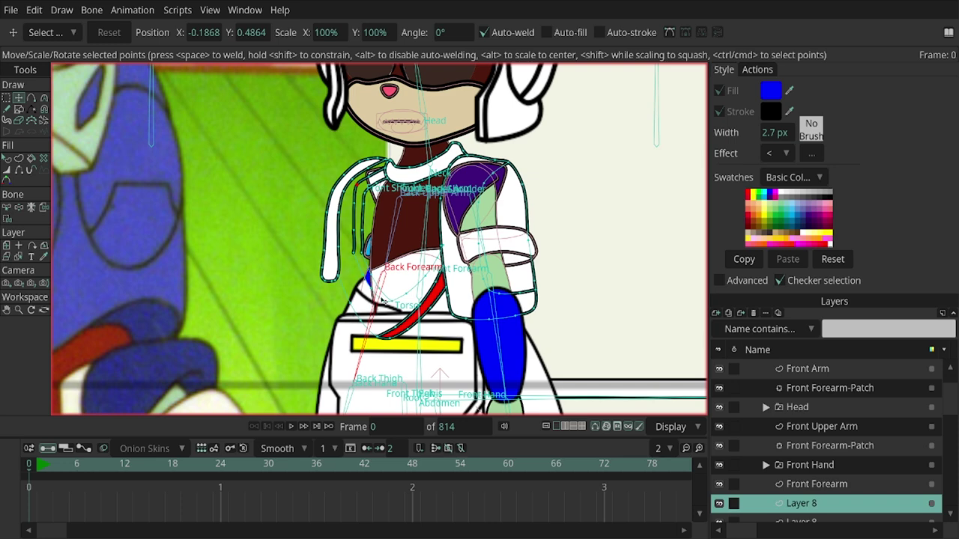
{"action": "scroll", "coordinate": [383, 298], "scroll_direction": "up", "scroll_amount": 1}
{"action": "scroll", "coordinate": [383, 298], "scroll_direction": "up", "scroll_amount": 1}
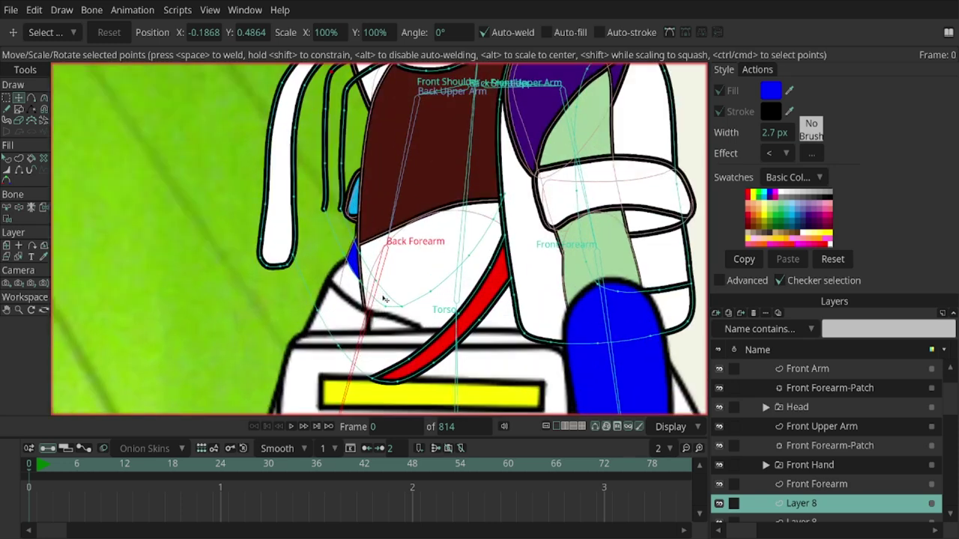
{"action": "left_click_drag", "start_coordinate": [363, 241], "coordinate": [359, 326]}
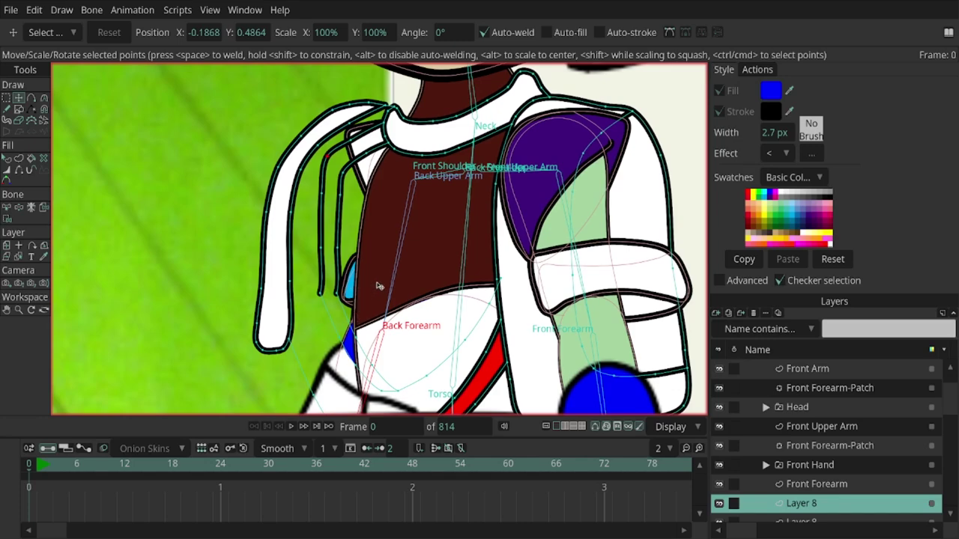
{"action": "left_click_drag", "start_coordinate": [379, 285], "coordinate": [383, 303]}
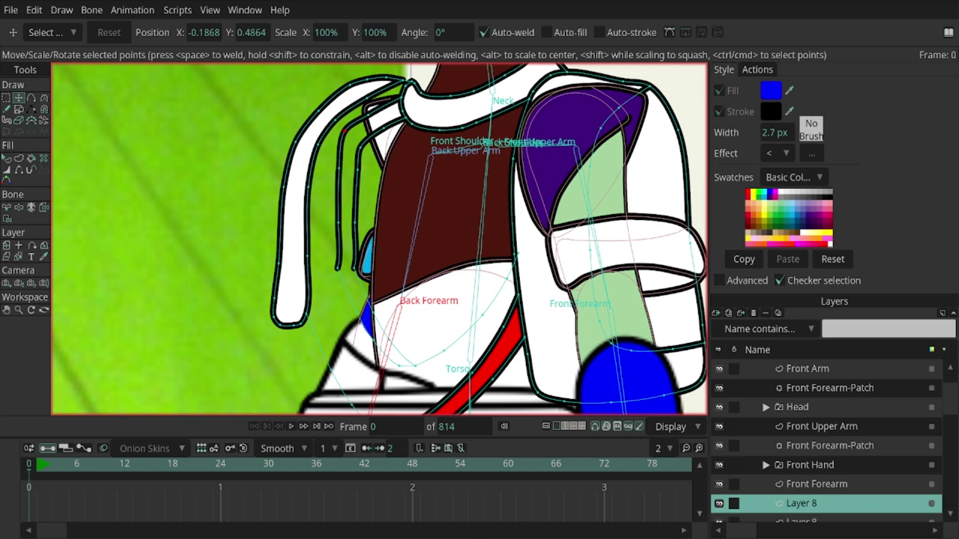
{"action": "left_click_drag", "start_coordinate": [375, 240], "coordinate": [376, 245]}
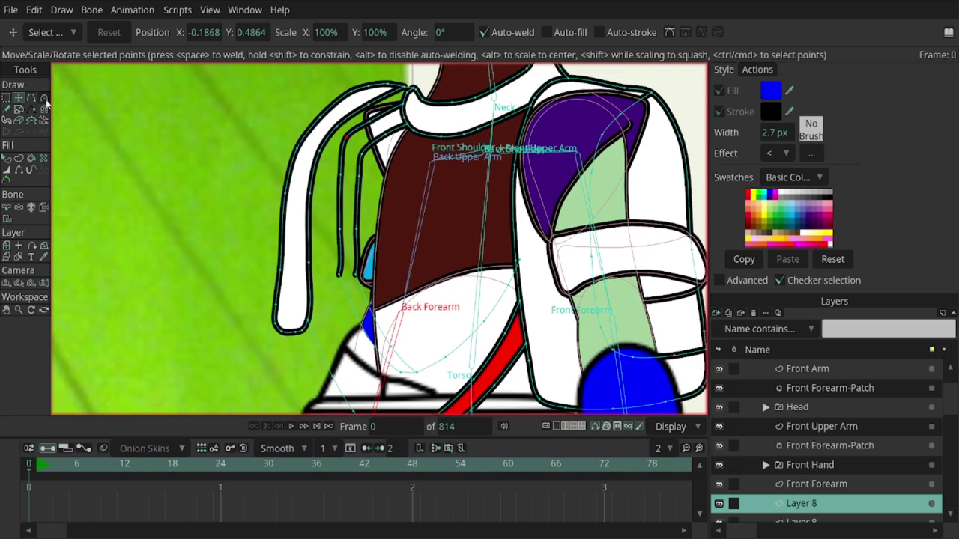
{"action": "left_click", "coordinate": [369, 279]}
{"action": "scroll", "coordinate": [449, 259], "scroll_direction": "up", "scroll_amount": 3}
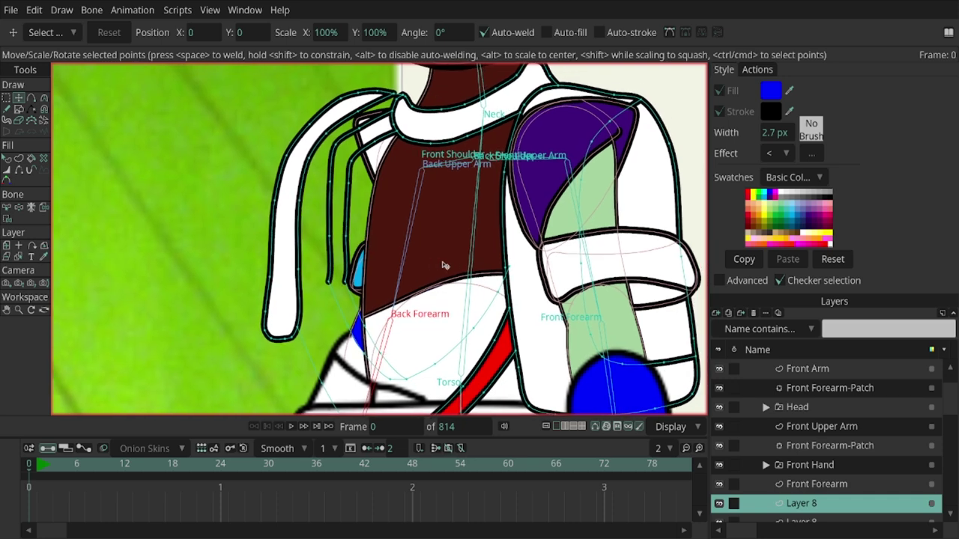
Step: Smooth the hair strand tip points with the Curvature tool at 0.30
{"action": "left_click", "coordinate": [45, 99]}
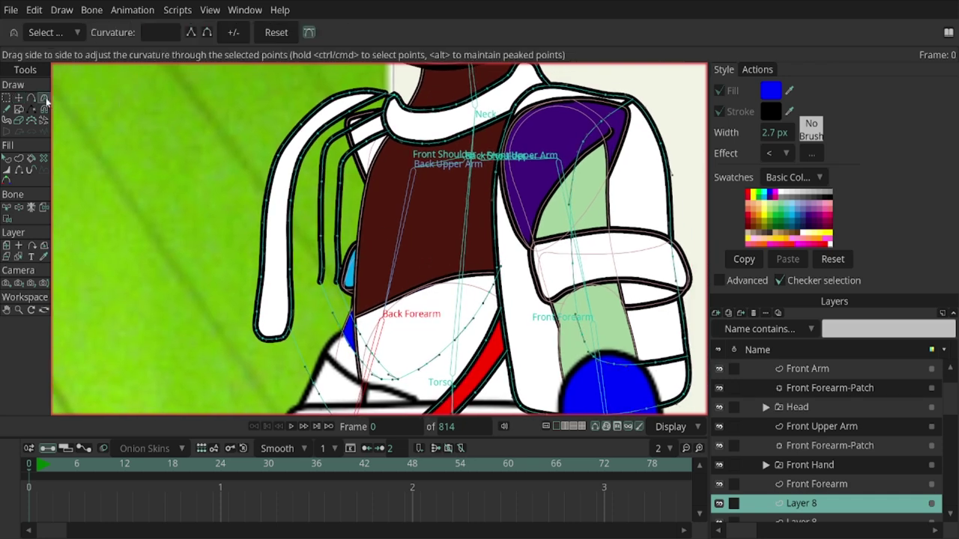
{"action": "left_click", "coordinate": [346, 289]}
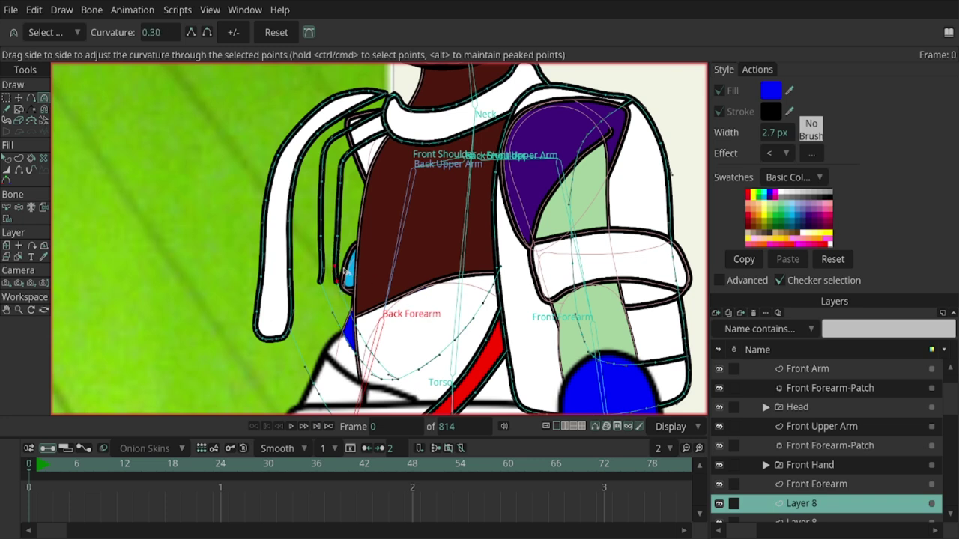
{"action": "left_click", "coordinate": [208, 31]}
{"action": "scroll", "coordinate": [366, 221], "scroll_direction": "up", "scroll_amount": 4}
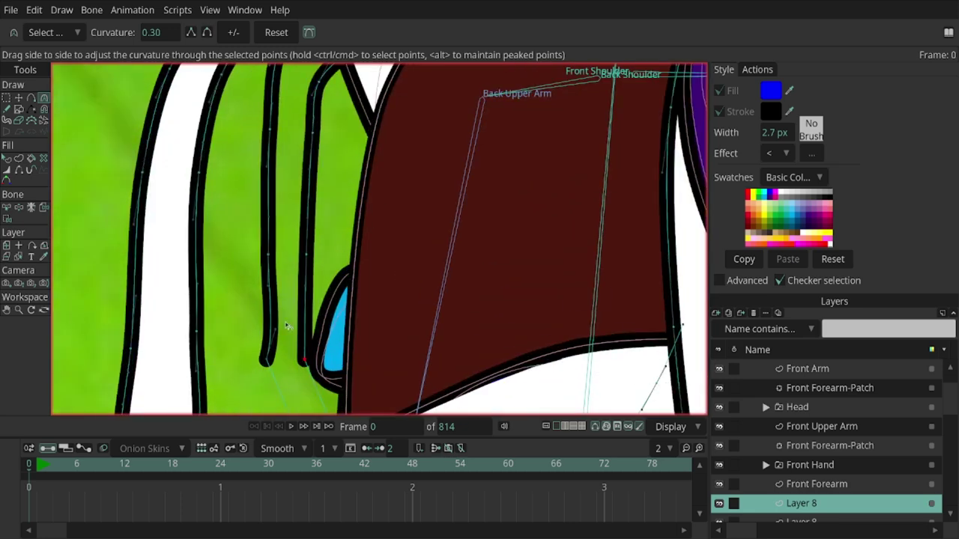
{"action": "left_click_drag", "start_coordinate": [274, 333], "coordinate": [260, 338]}
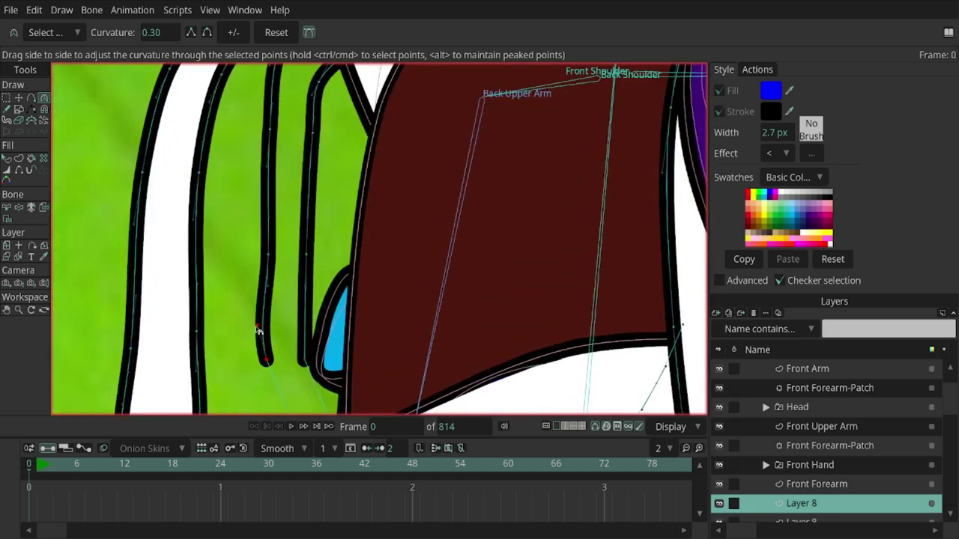
{"action": "left_click", "coordinate": [260, 339]}
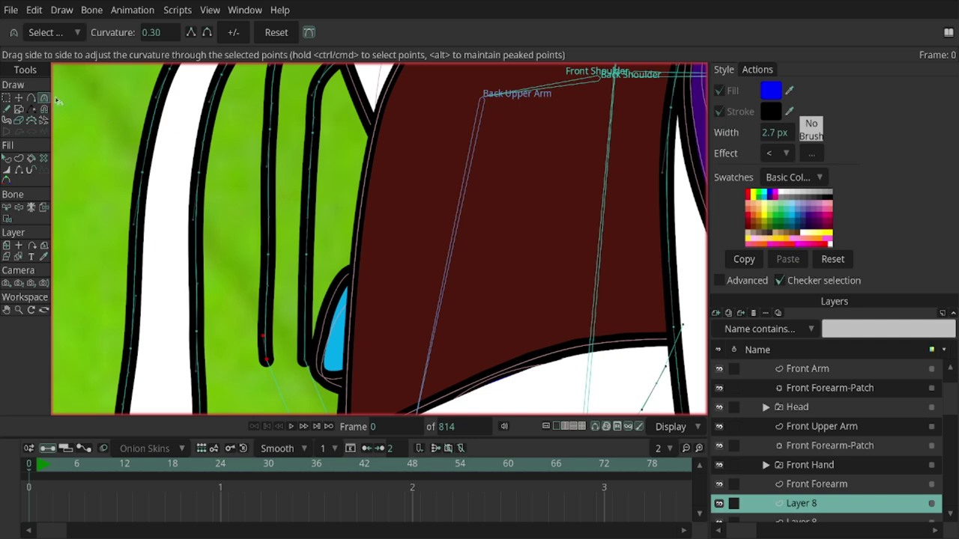
{"action": "left_click", "coordinate": [19, 98]}
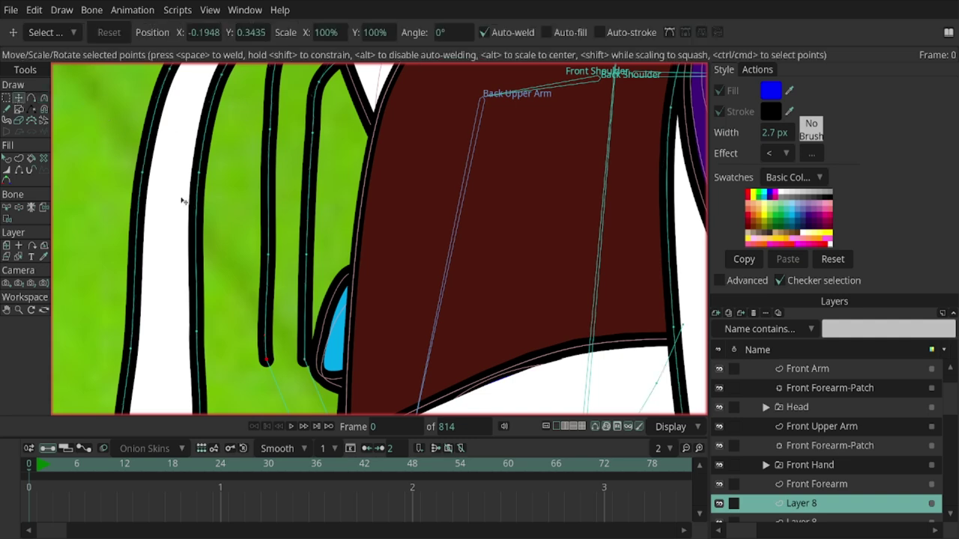
Step: Reposition points on the left and right hair strands to tighten them against the torso
{"action": "left_click", "coordinate": [267, 255]}
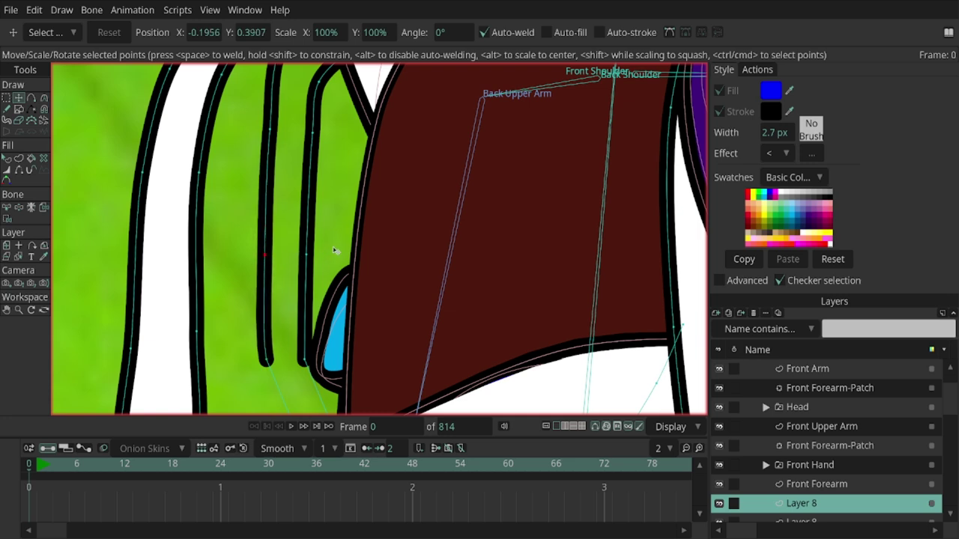
{"action": "left_click_drag", "start_coordinate": [307, 255], "coordinate": [299, 254]}
{"action": "scroll", "coordinate": [334, 186], "scroll_direction": "up", "scroll_amount": 1}
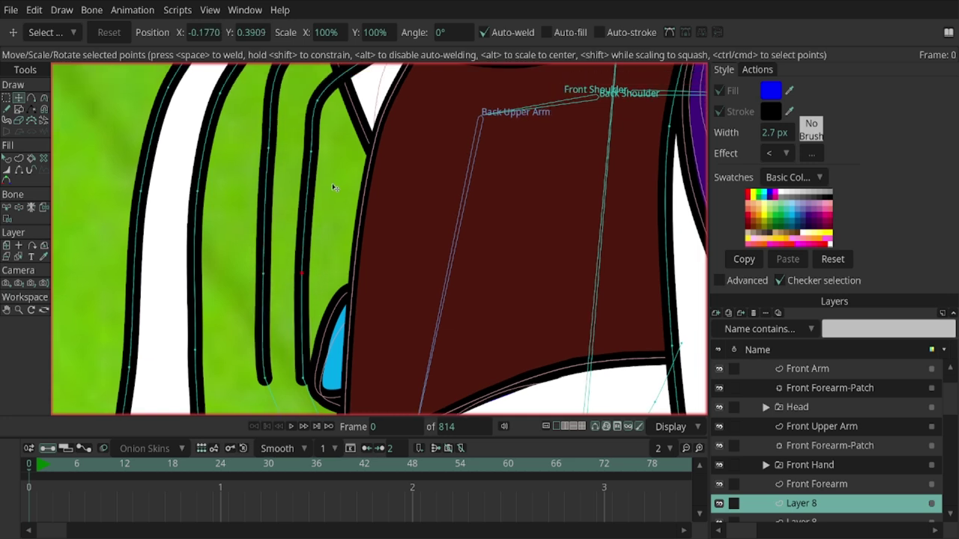
{"action": "scroll", "coordinate": [335, 186], "scroll_direction": "up", "scroll_amount": 2}
{"action": "left_click", "coordinate": [319, 137]}
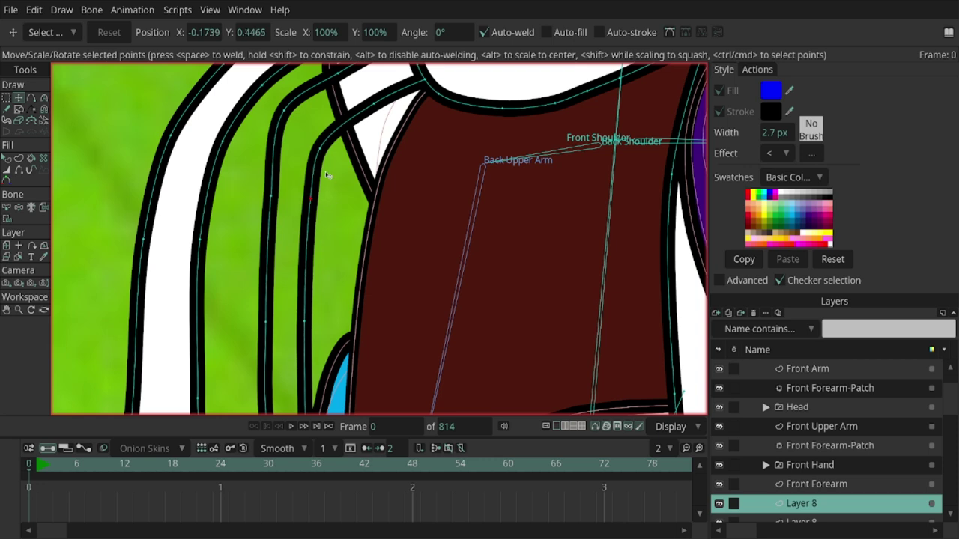
{"action": "left_click", "coordinate": [284, 113]}
{"action": "left_click_drag", "start_coordinate": [285, 112], "coordinate": [286, 120]}
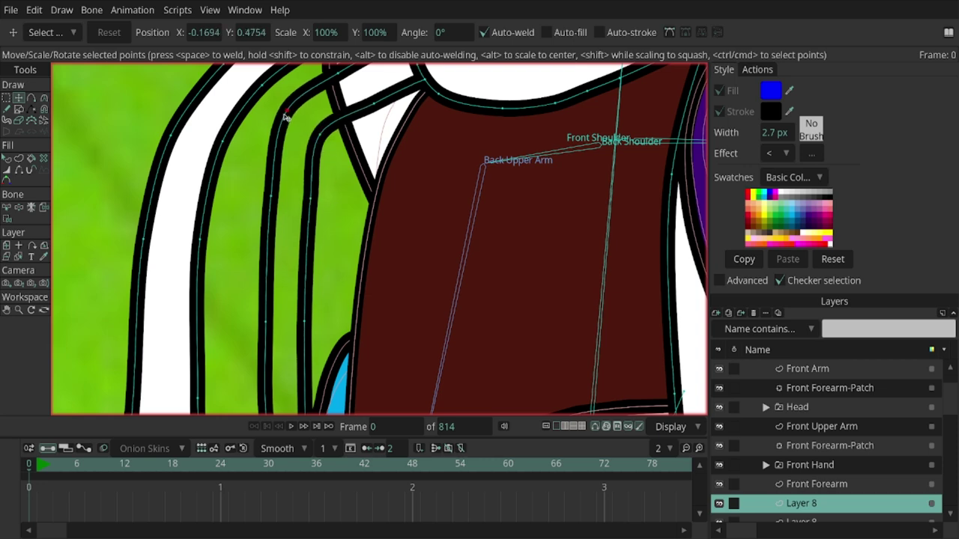
{"action": "left_click", "coordinate": [277, 196]}
{"action": "left_click_drag", "start_coordinate": [310, 196], "coordinate": [307, 199]}
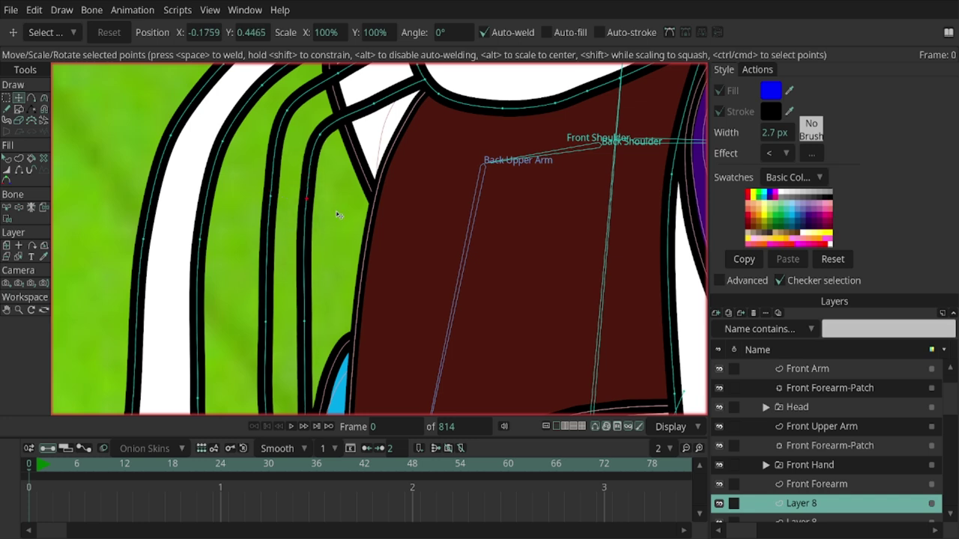
Step: Delete the two extra thin strand outlines from the green area with Delete Shape
{"action": "left_click_drag", "start_coordinate": [355, 160], "coordinate": [328, 198]}
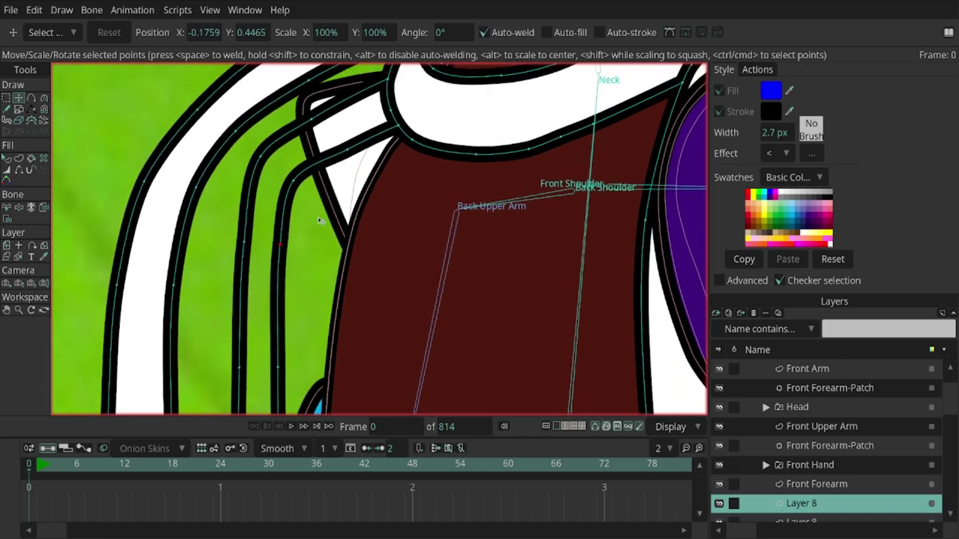
{"action": "left_click", "coordinate": [327, 199]}
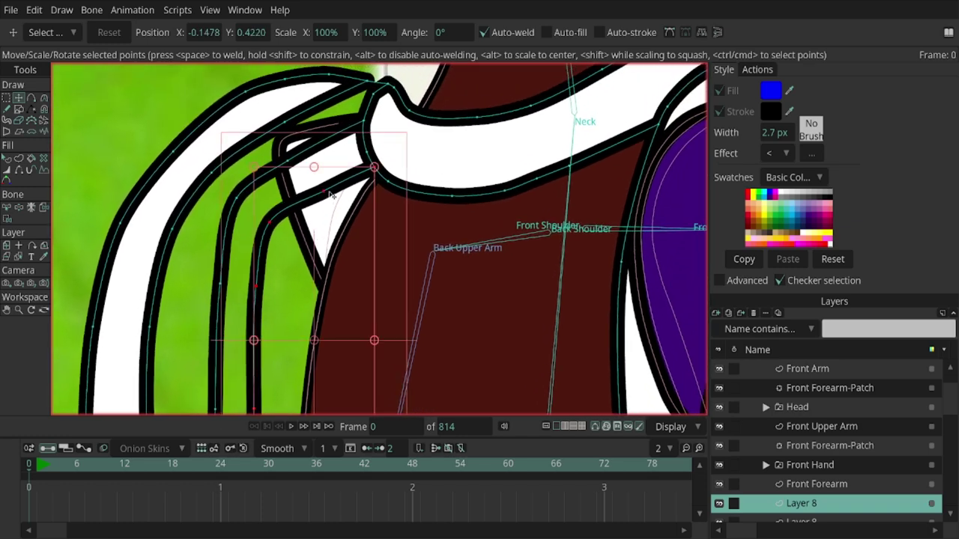
{"action": "middle_click", "coordinate": [329, 193]}
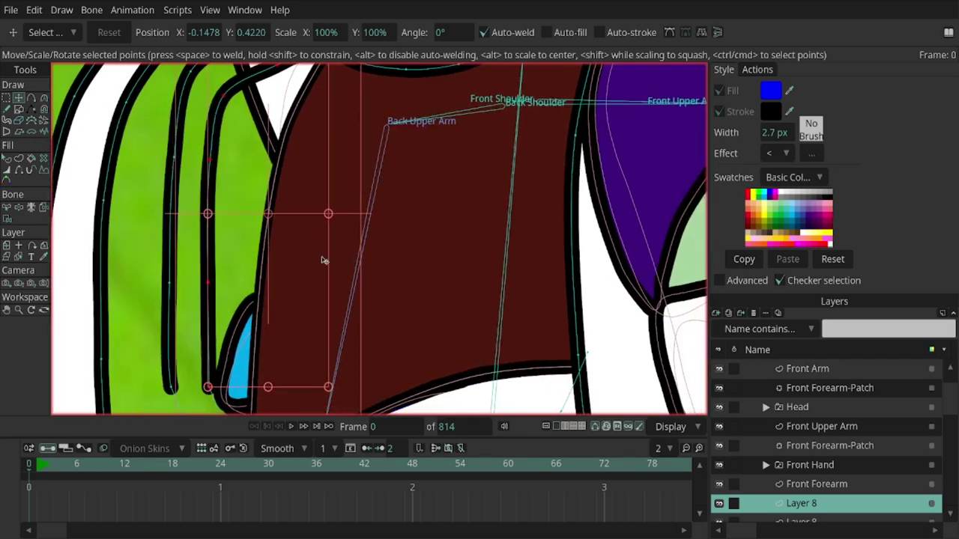
{"action": "left_click_drag", "start_coordinate": [324, 259], "coordinate": [341, 234]}
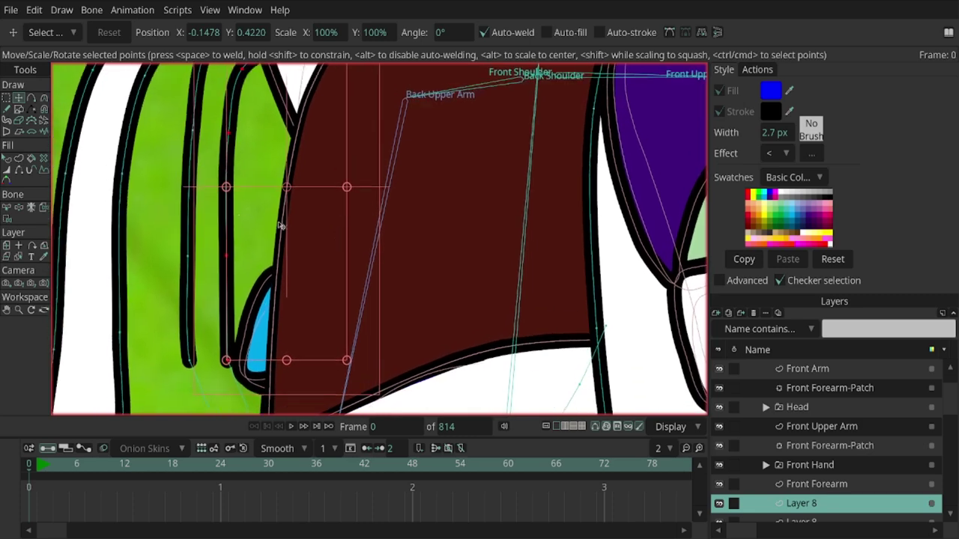
{"action": "left_click", "coordinate": [43, 161]}
{"action": "left_click", "coordinate": [187, 247]}
{"action": "left_click", "coordinate": [234, 254]}
{"action": "scroll", "coordinate": [240, 256], "scroll_direction": "down", "scroll_amount": 3}
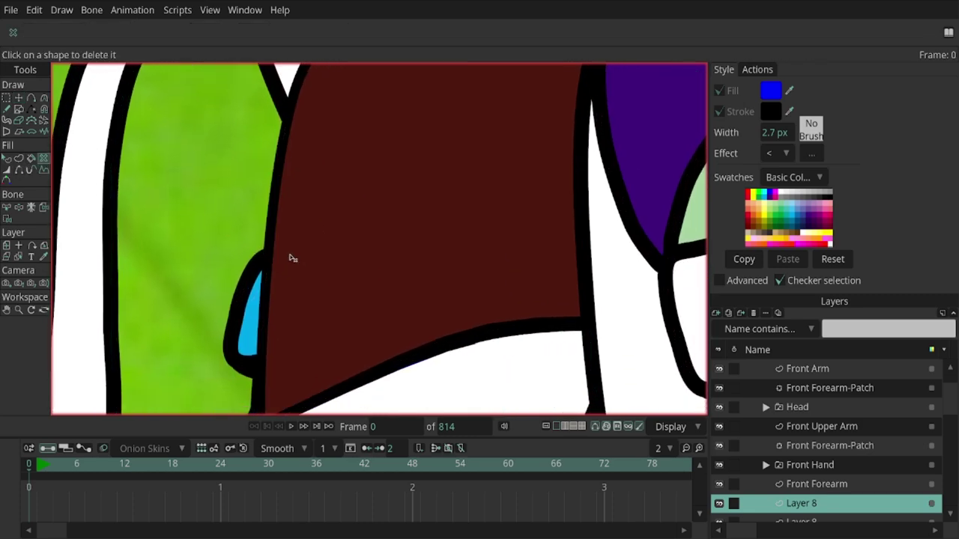
{"action": "scroll", "coordinate": [285, 257], "scroll_direction": "down", "scroll_amount": 3}
{"action": "scroll", "coordinate": [315, 262], "scroll_direction": "down", "scroll_amount": 3}
{"action": "scroll", "coordinate": [374, 274], "scroll_direction": "up", "scroll_amount": 1}
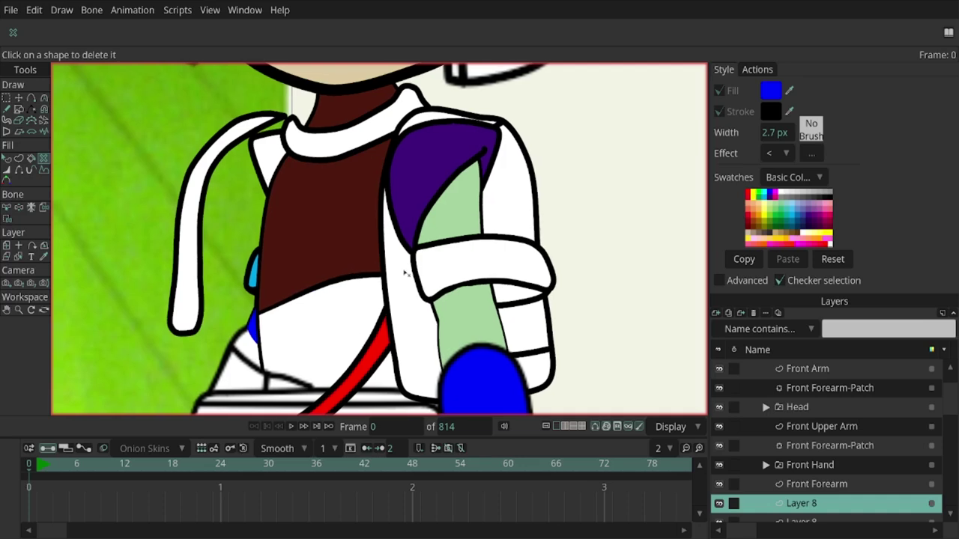
Step: Pick the dark red palette swatch, then bring the belt and lower torso into view
{"action": "left_click", "coordinate": [748, 194]}
{"action": "mouse_move", "coordinate": [355, 261]}
{"action": "left_mouse_down"}
{"action": "mouse_move", "coordinate": [369, 190]}
{"action": "mouse_move", "coordinate": [363, 199]}
{"action": "left_mouse_up"}
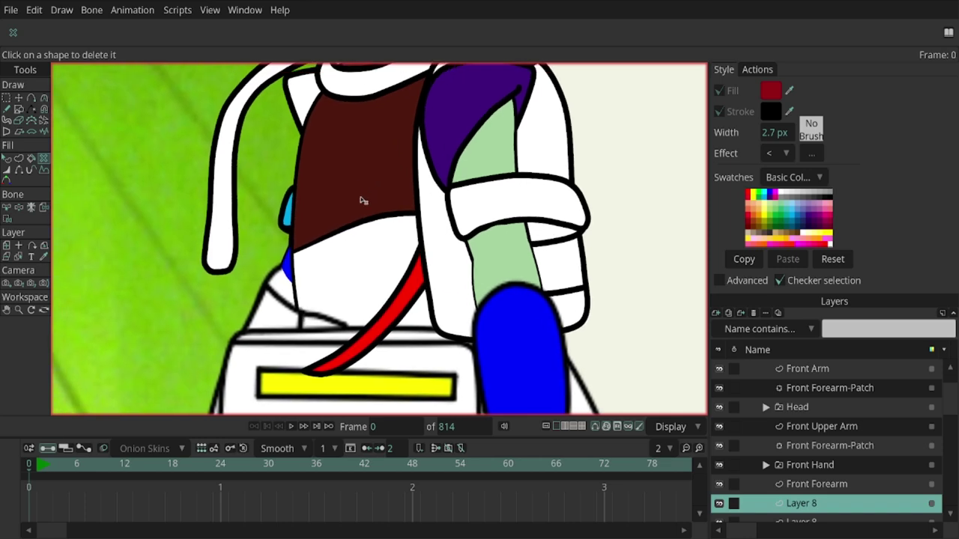
{"action": "left_click_drag", "start_coordinate": [285, 212], "coordinate": [285, 216]}
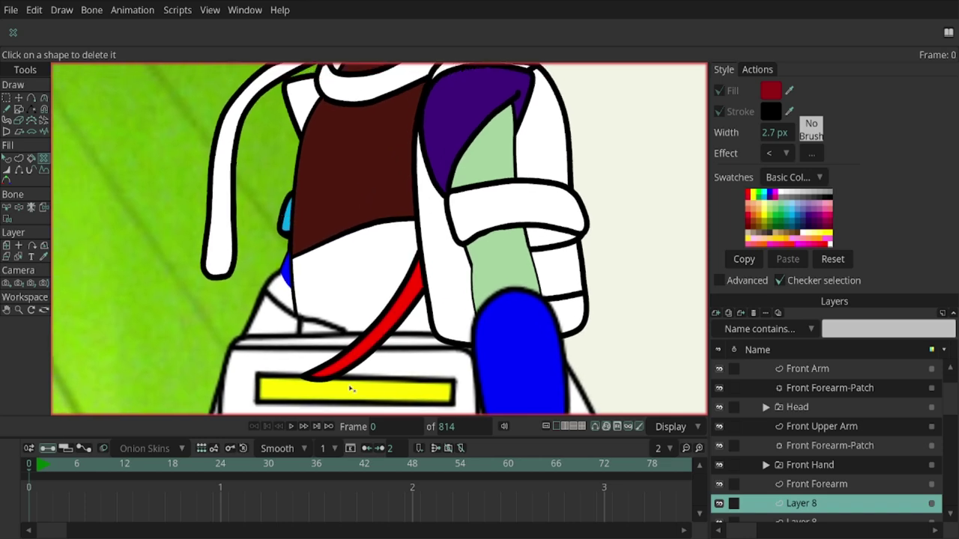